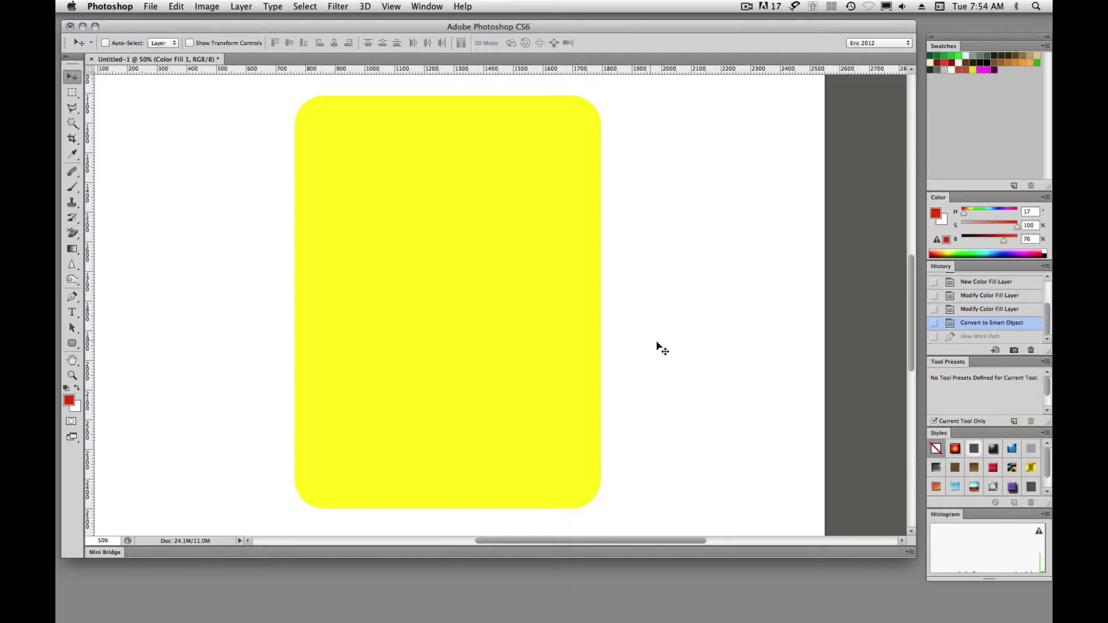
Trace the yellow shape's upper-left rounded corner with the Pen tool in Path mode and extend the path along the top edge
key("p")
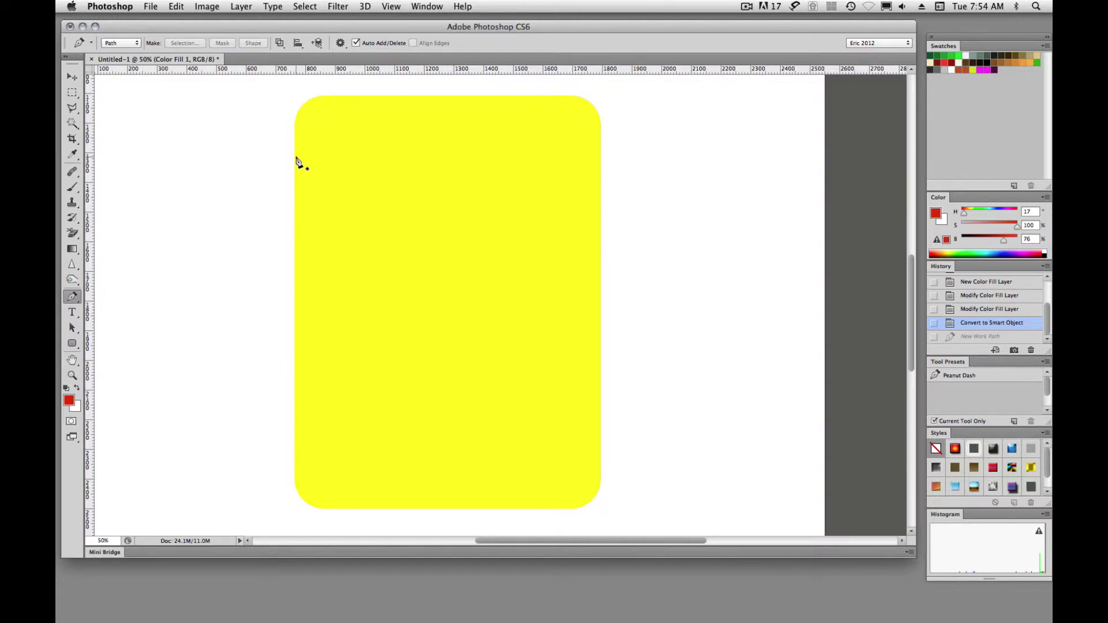
left_click(303, 129)
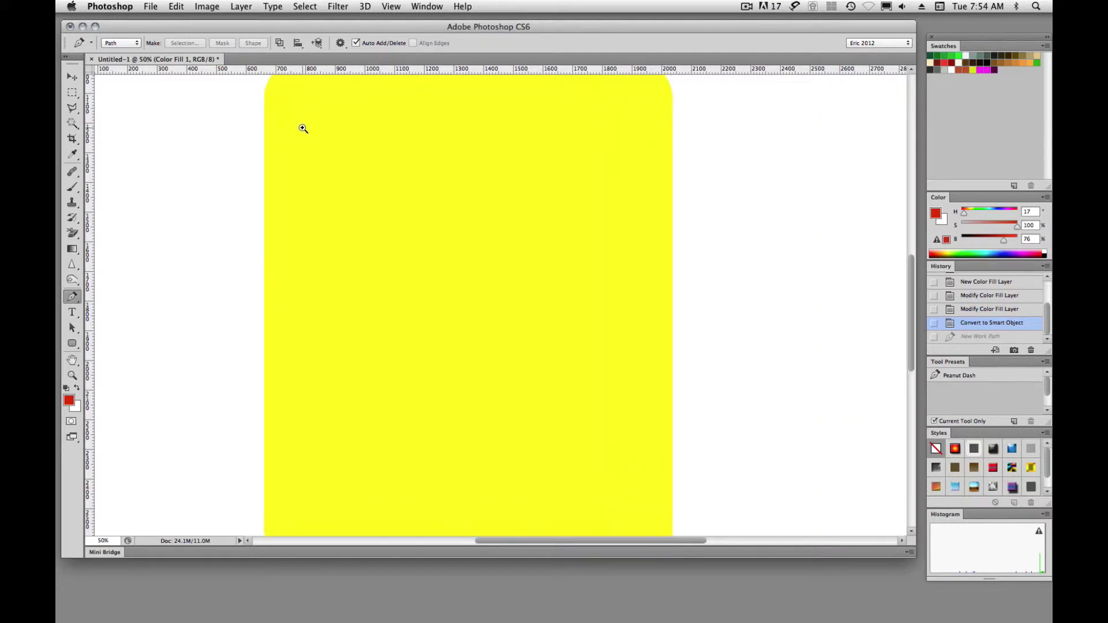
left_click(304, 124)
left_click_drag(321, 196, 390, 378)
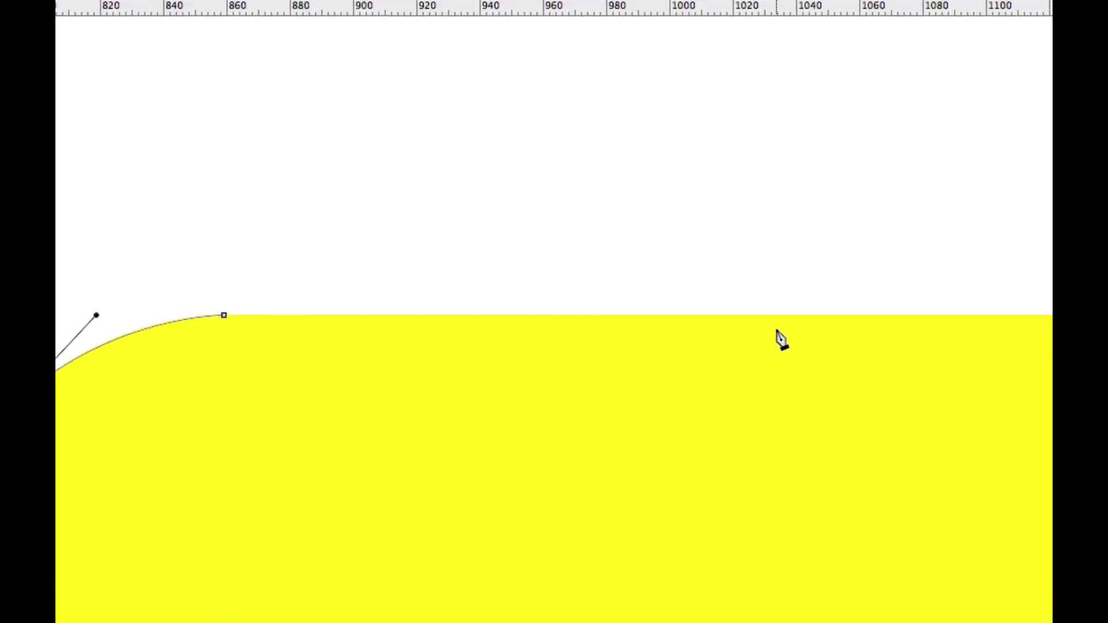
left_click(714, 297)
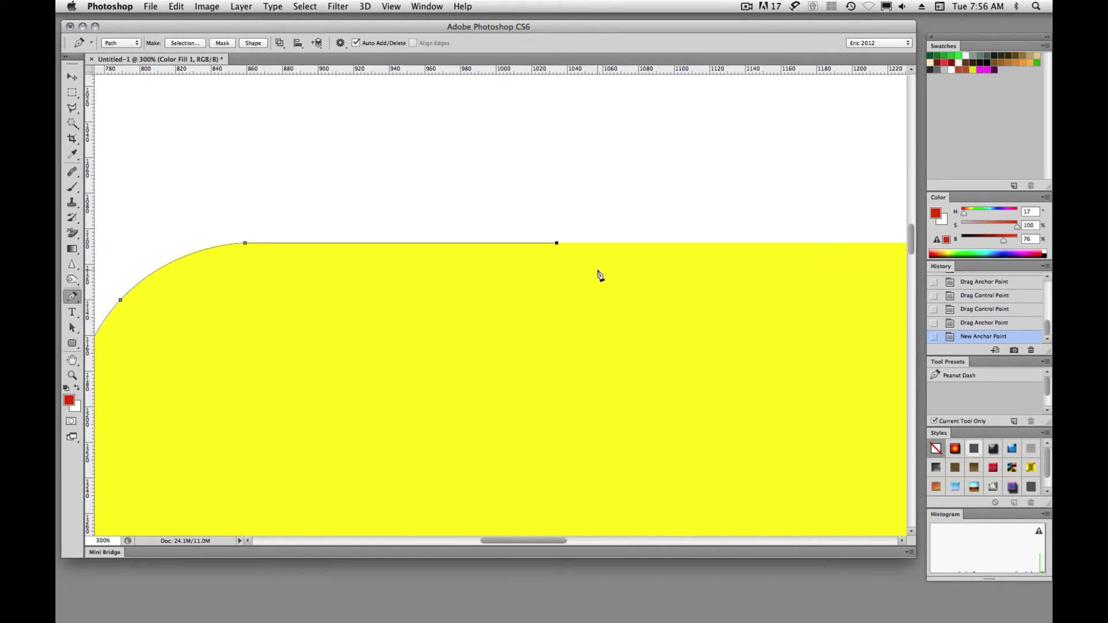
Continue the path down the right edge and around the lower-right corner, bending an added midpoint anchor to match the curve
left_click_drag(778, 304, 168, 299)
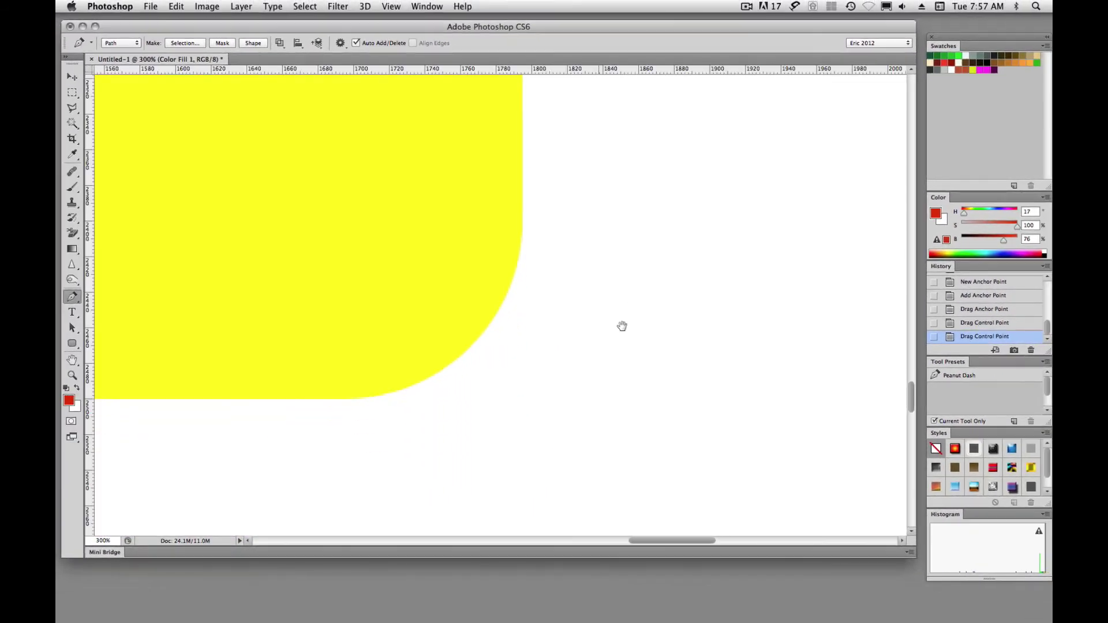
left_click_drag(622, 326, 621, 403)
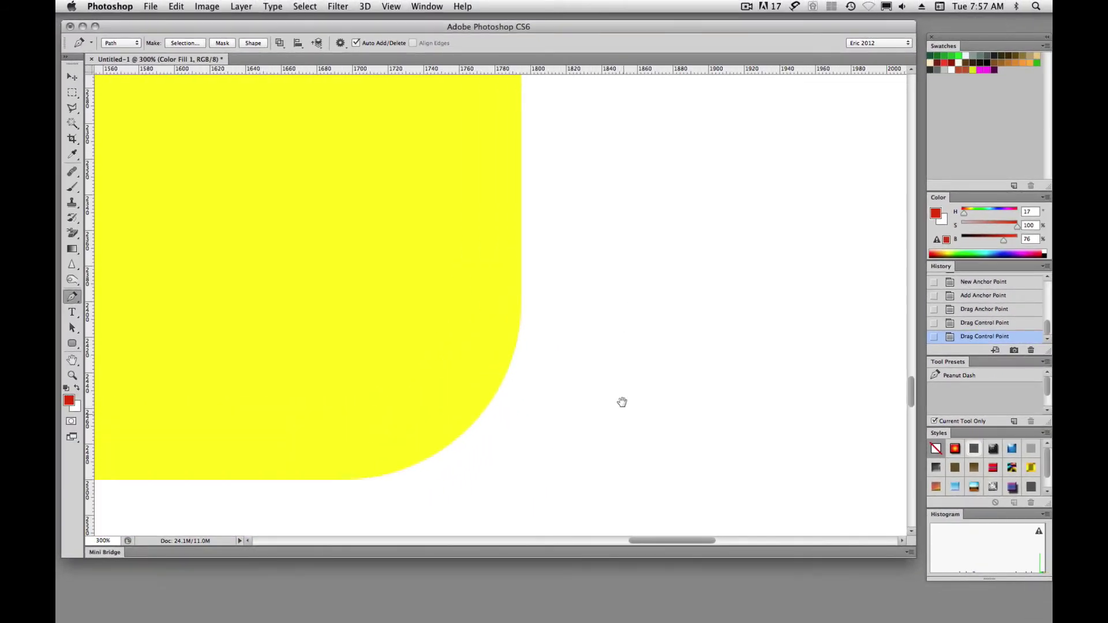
left_click(522, 304)
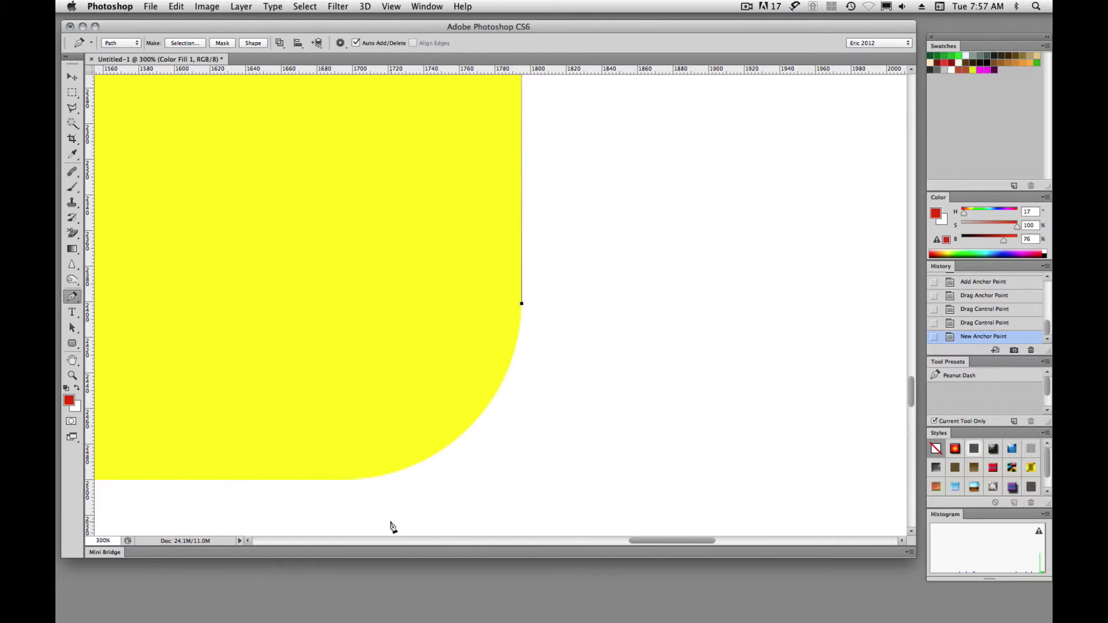
left_click(347, 479)
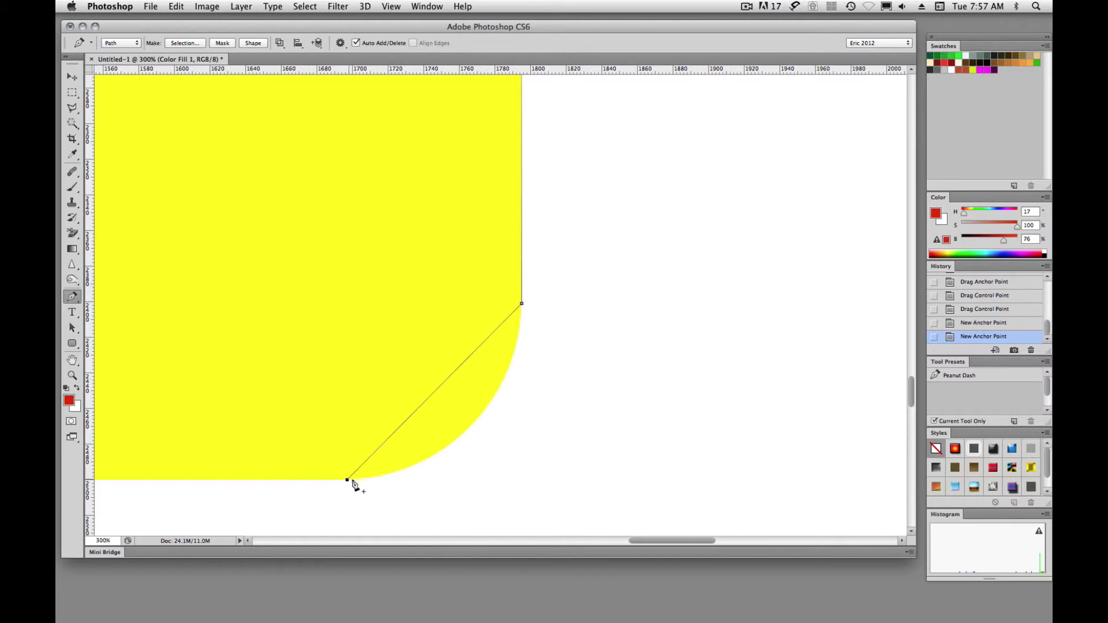
left_click(431, 397)
left_click_drag(430, 397, 474, 426)
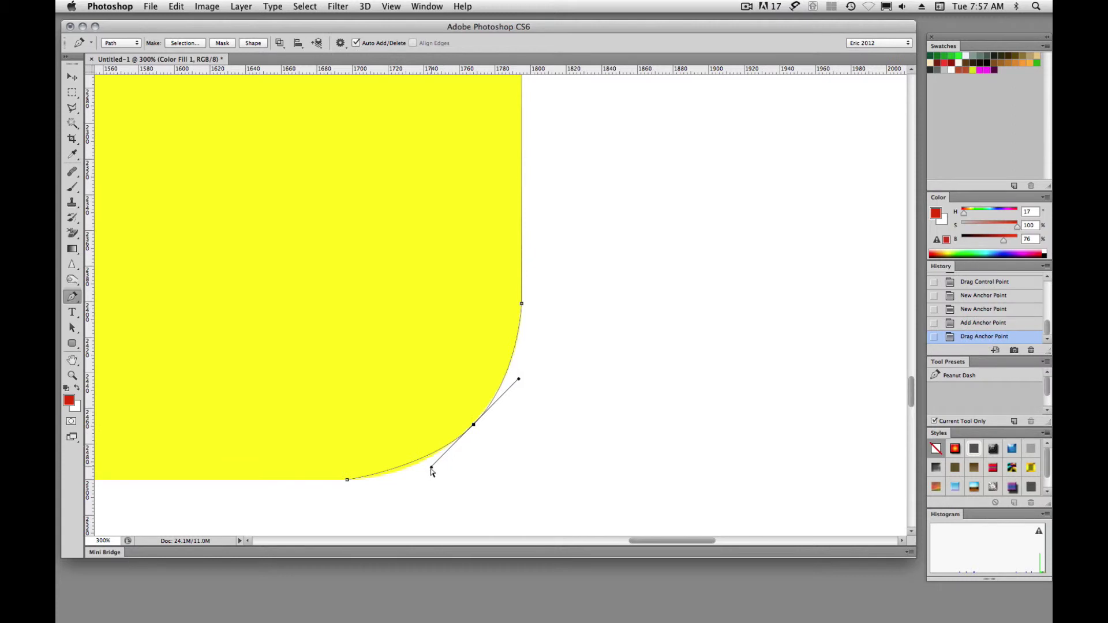
left_click_drag(431, 468, 420, 479)
Extend the path along the bottom edge and around the lower-left corner, adding a midpoint anchor and adjusting both its handles to the curve
left_click_drag(288, 386, 617, 353)
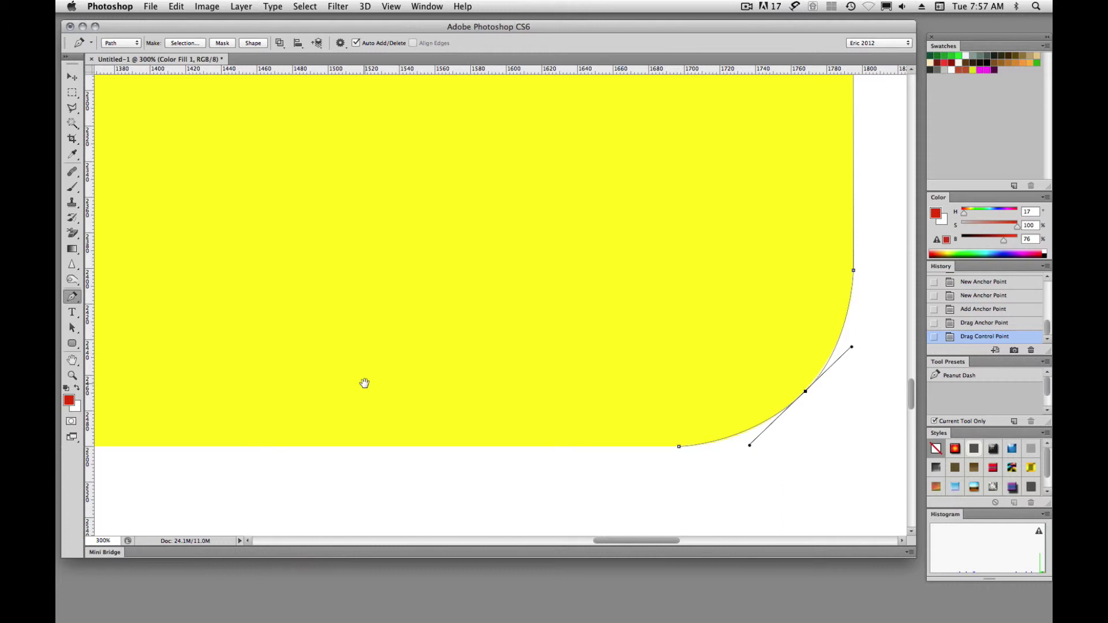
left_click_drag(366, 384, 687, 364)
left_click_drag(366, 398, 566, 425)
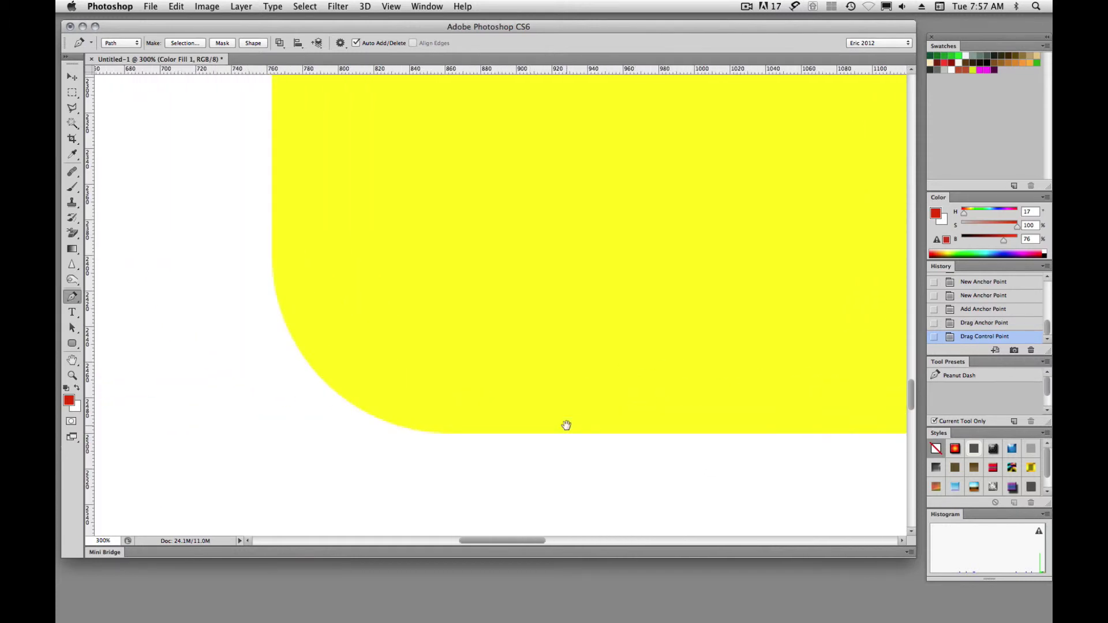
left_click(443, 434)
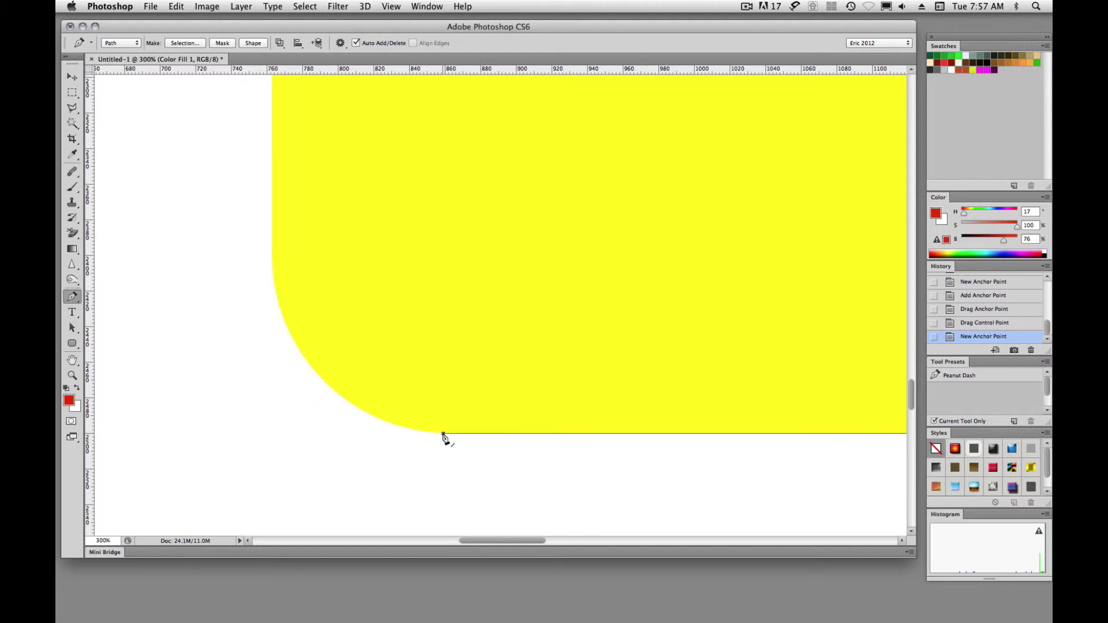
left_click(272, 261)
left_click(355, 345)
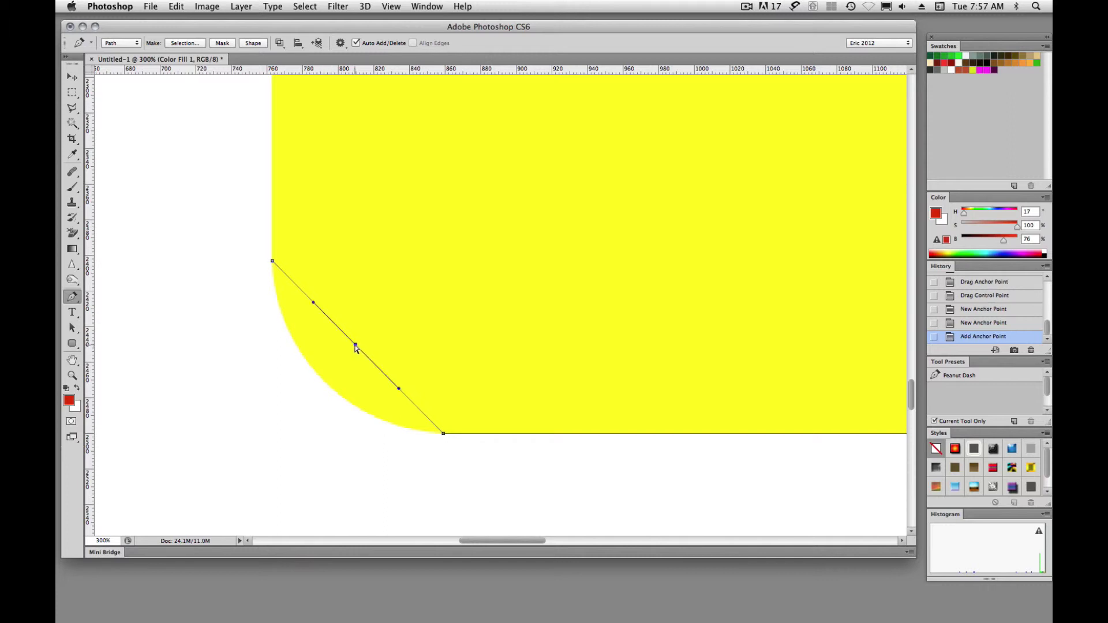
left_click_drag(356, 346, 323, 380)
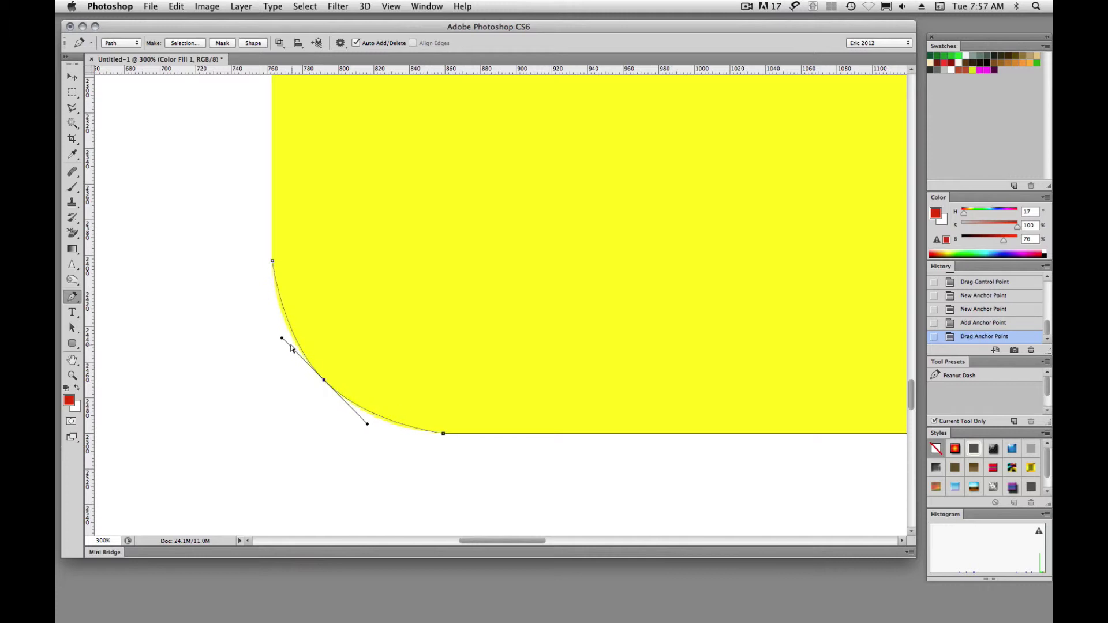
left_click_drag(282, 339, 274, 331)
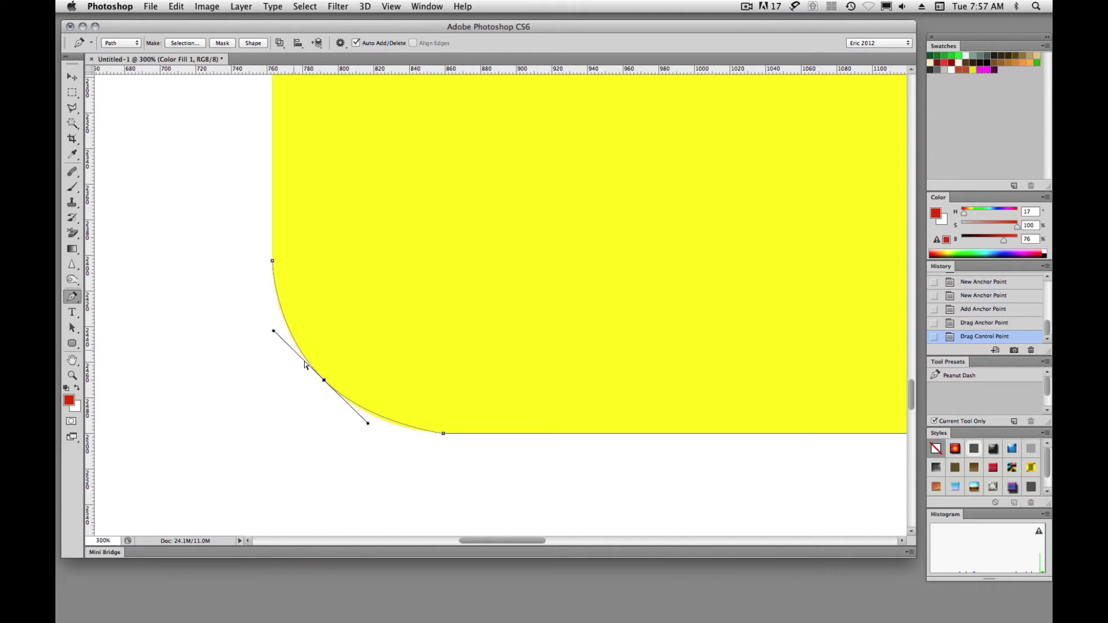
left_click_drag(369, 427, 377, 436)
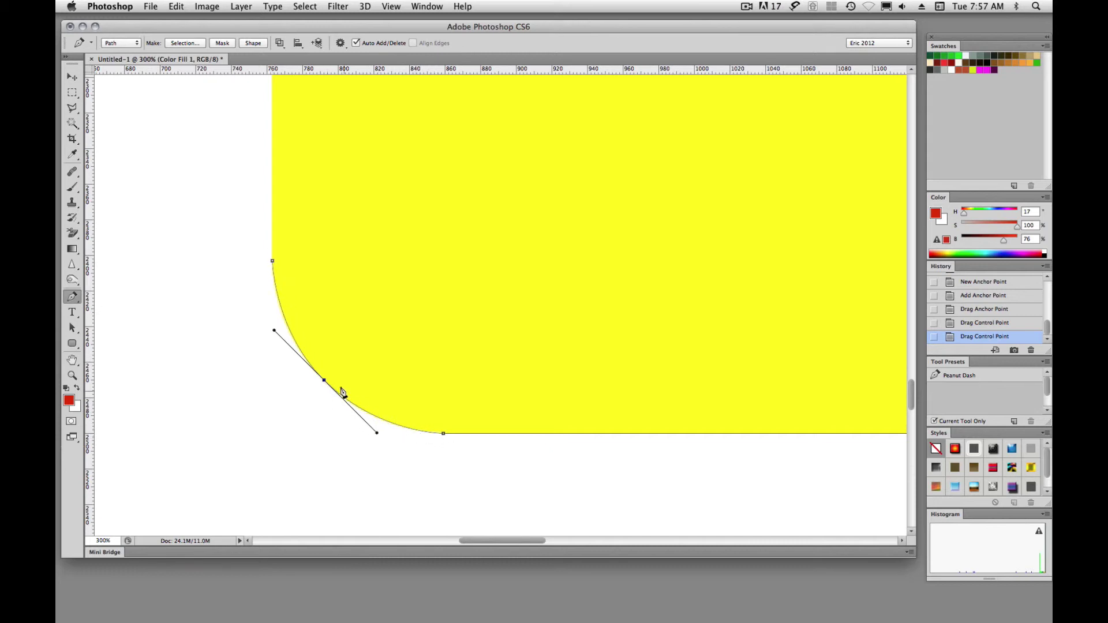
Close the path at its starting point at the upper-left corner and delete the extra anchor point on the top edge
left_click_drag(385, 323, 415, 562)
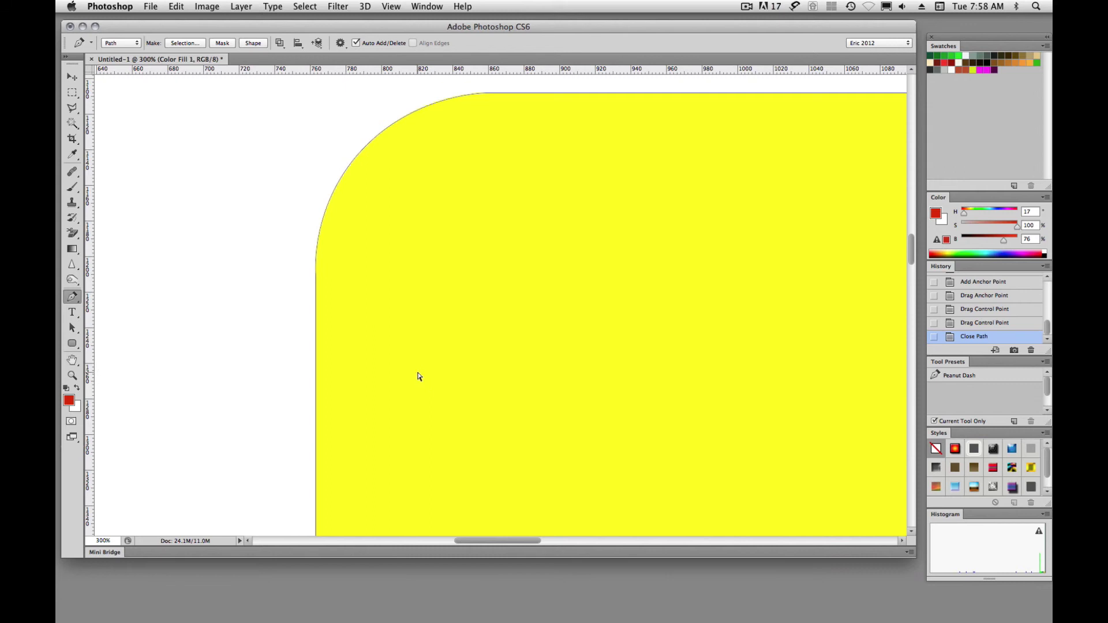
left_click(434, 329, "alt")
left_click(487, 348, "alt")
left_click(543, 370, "alt")
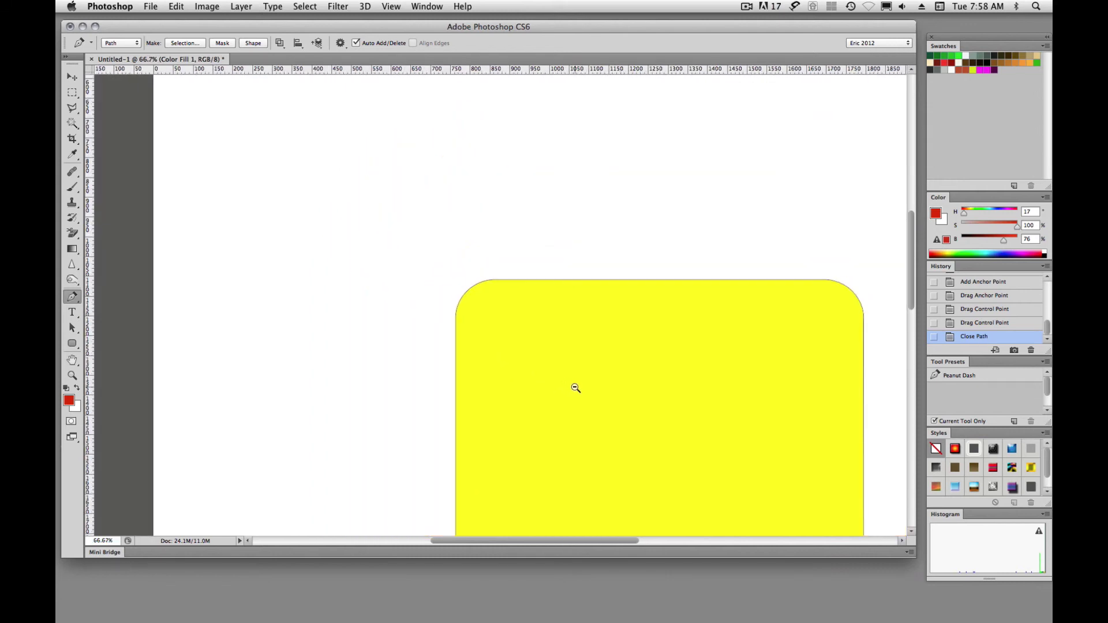
left_click(575, 388, "alt")
scroll(519, 347, "down", 5)
scroll(520, 346, "right", 4)
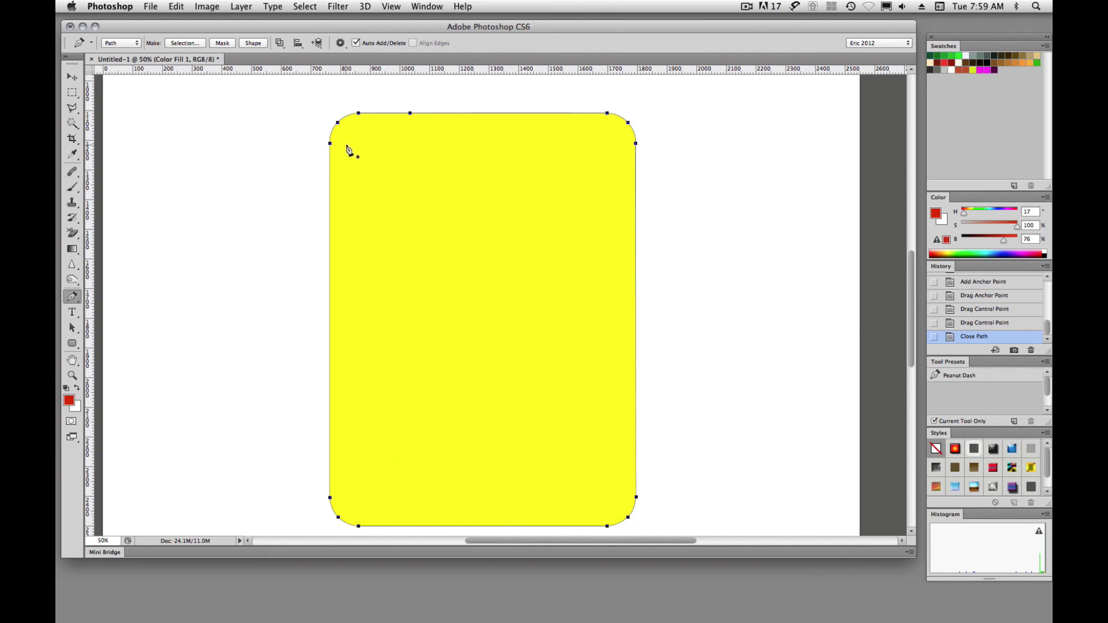
left_click(410, 114)
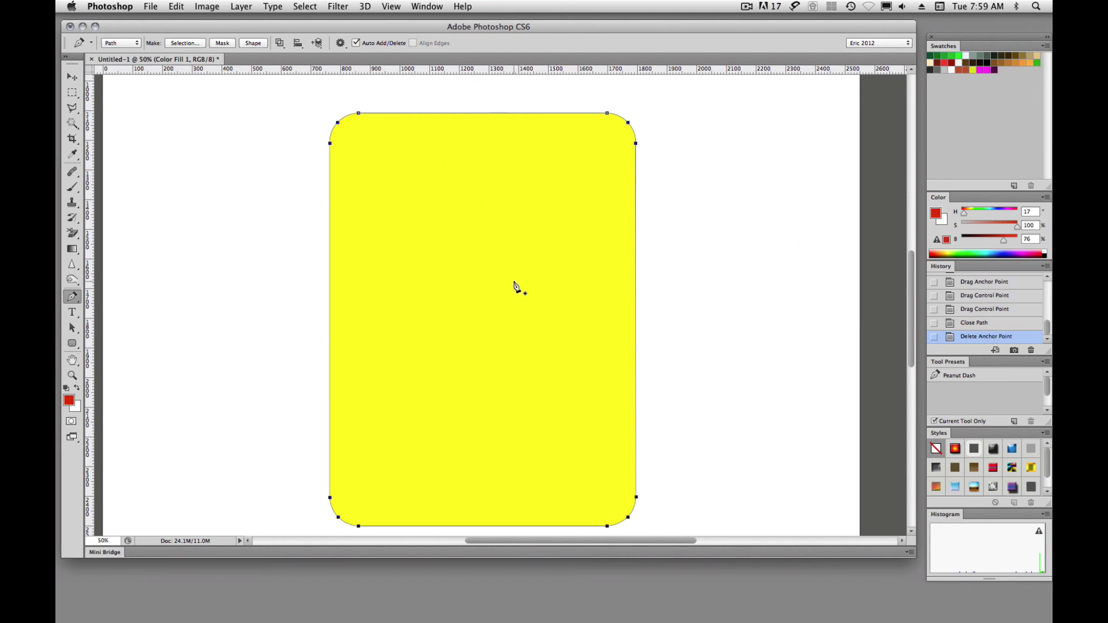